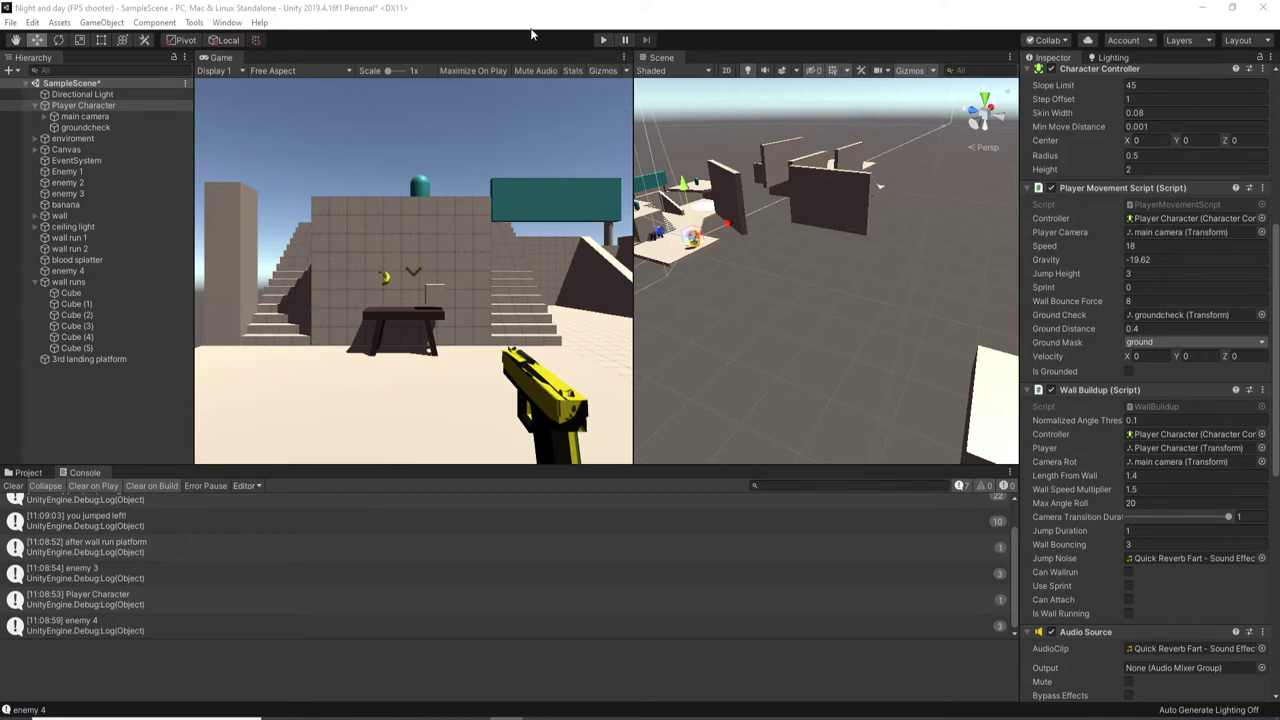
Enter Play mode, move toward the staircase and shoot Enemy 1 twice until destroyed.
click(607, 41)
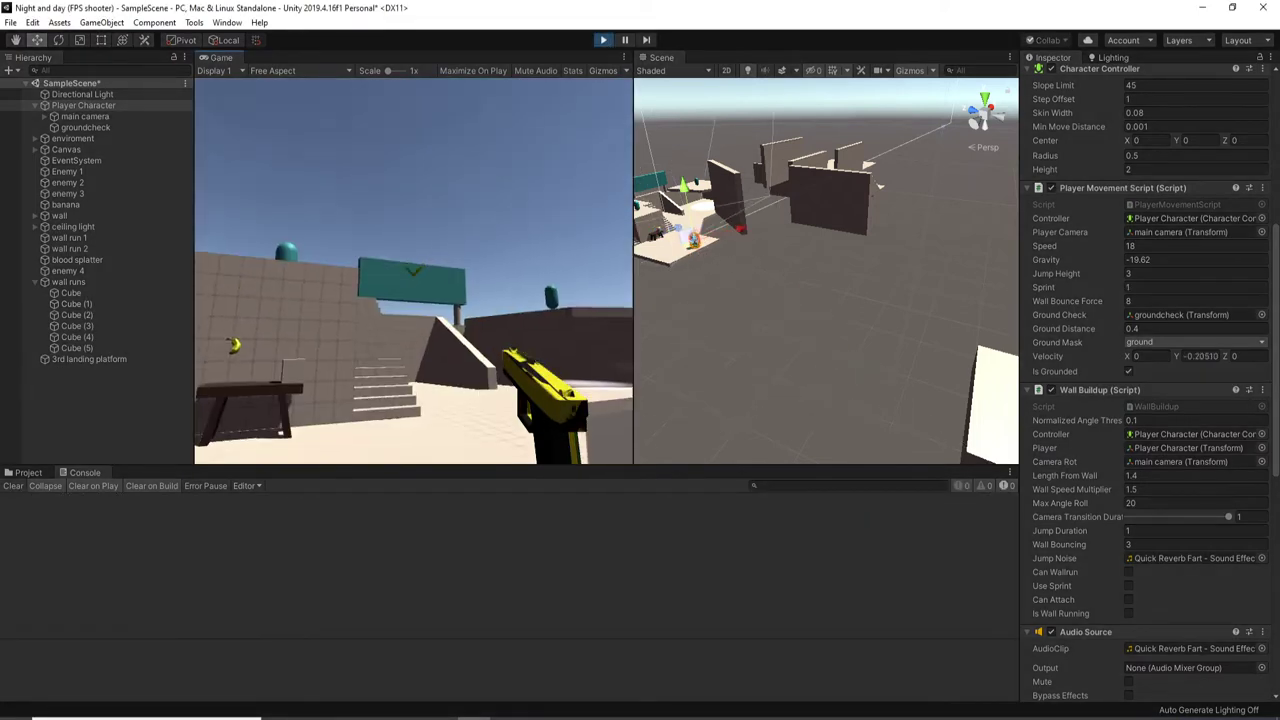
key(w)
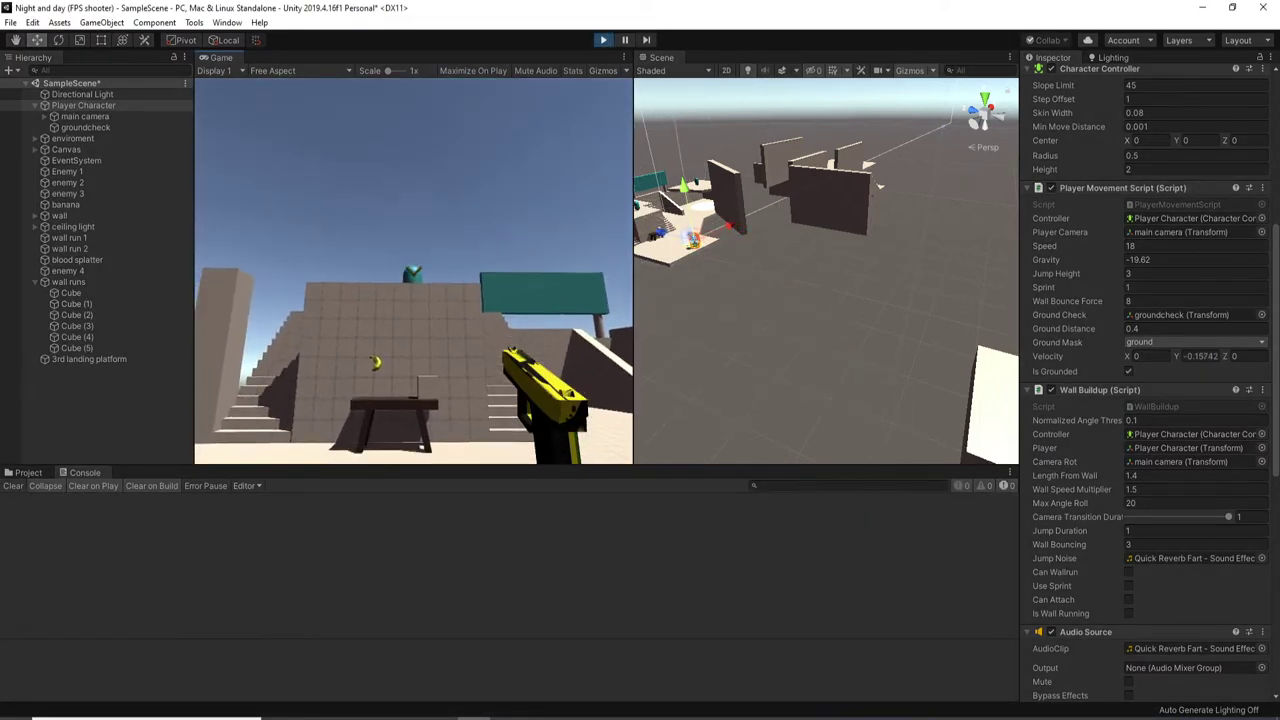
key(space)
key(w)
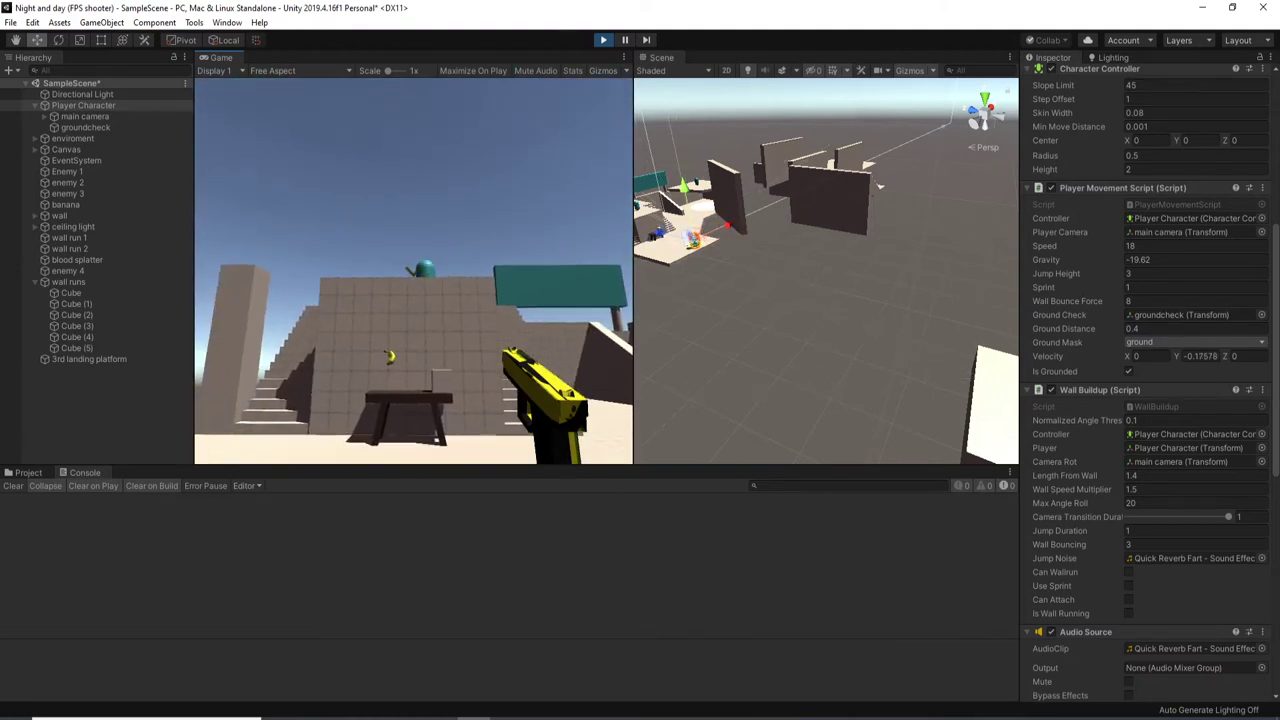
click(413, 270)
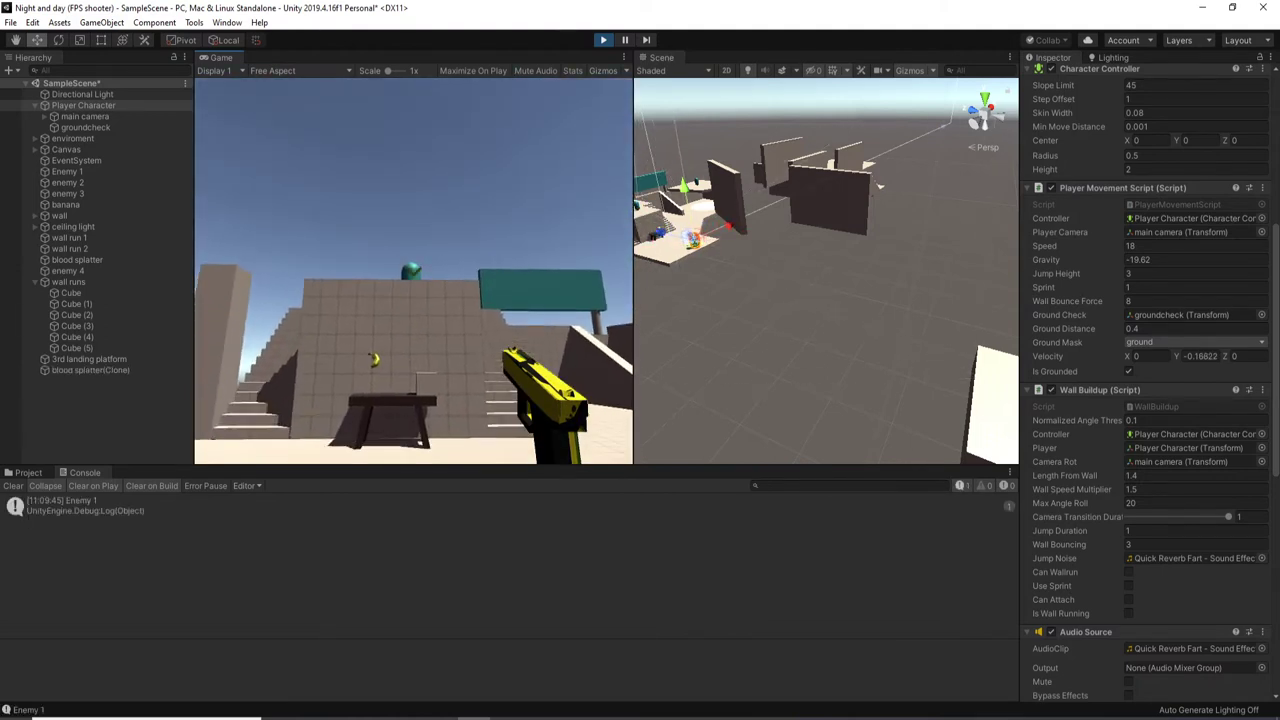
click(413, 270)
key(w)
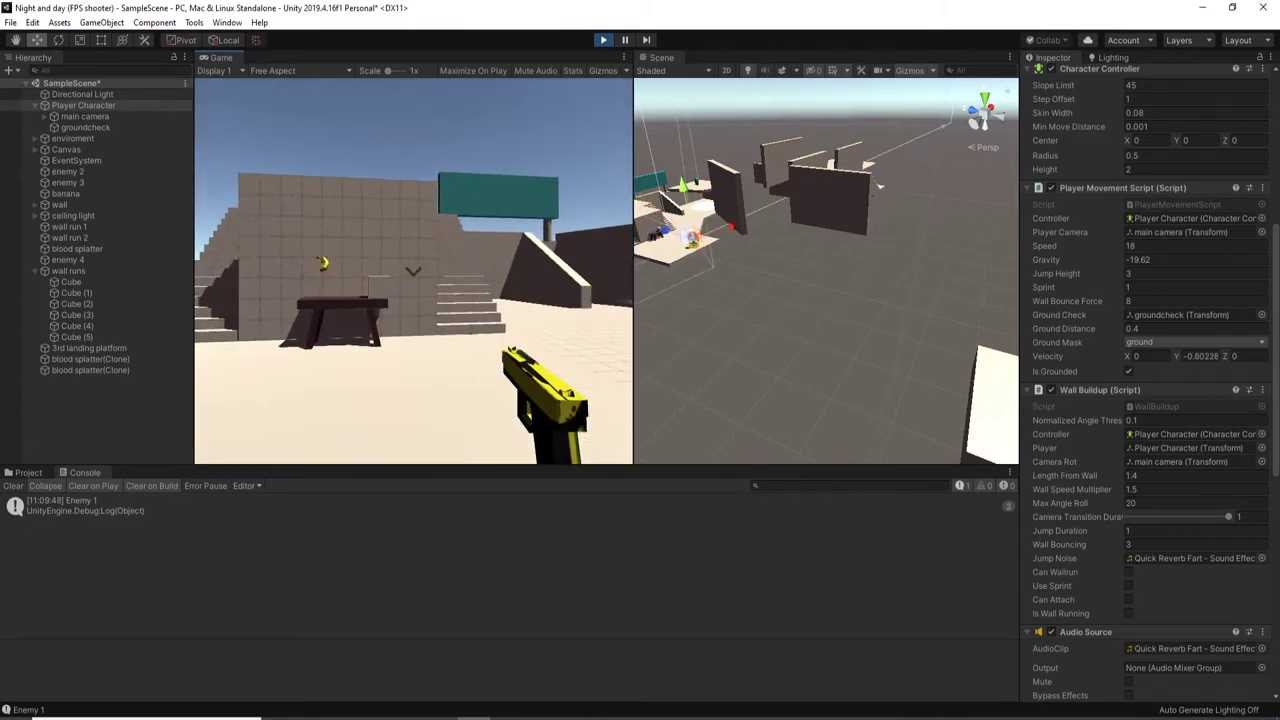
key(w)
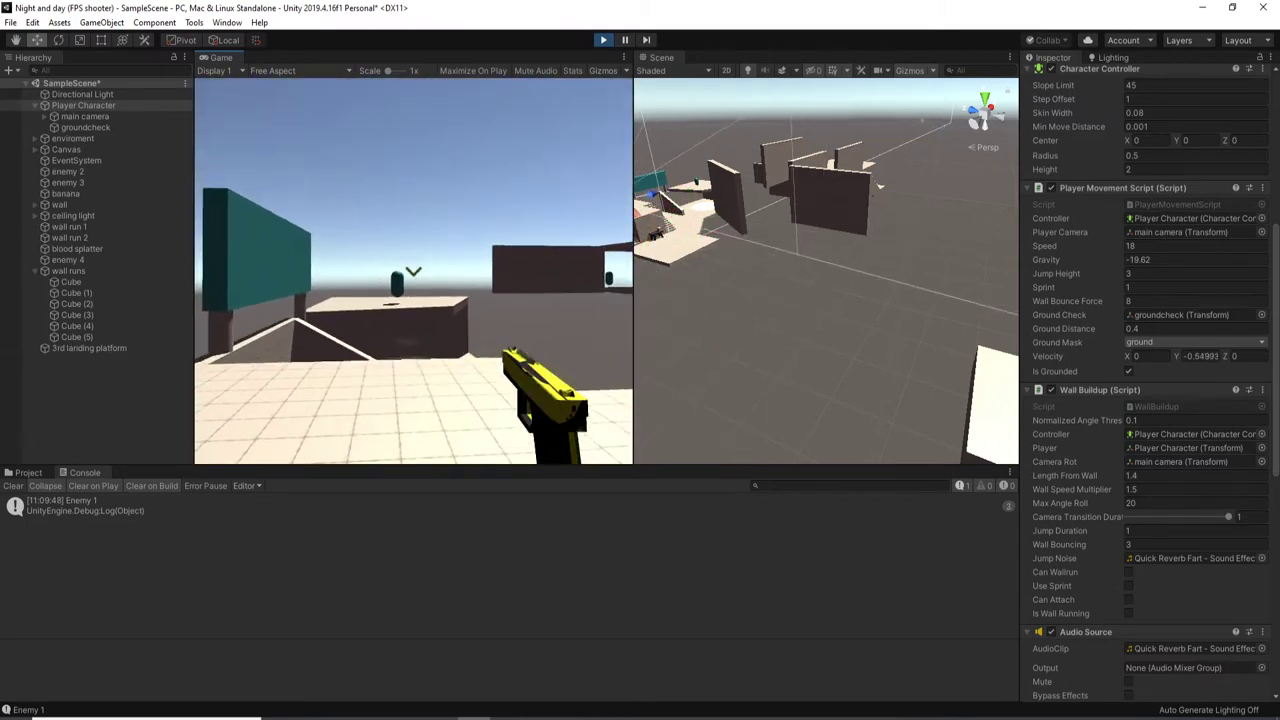
Jump over to shoot enemy 2, then wall-run across and shoot enemy 3.
key(w)
key(space)
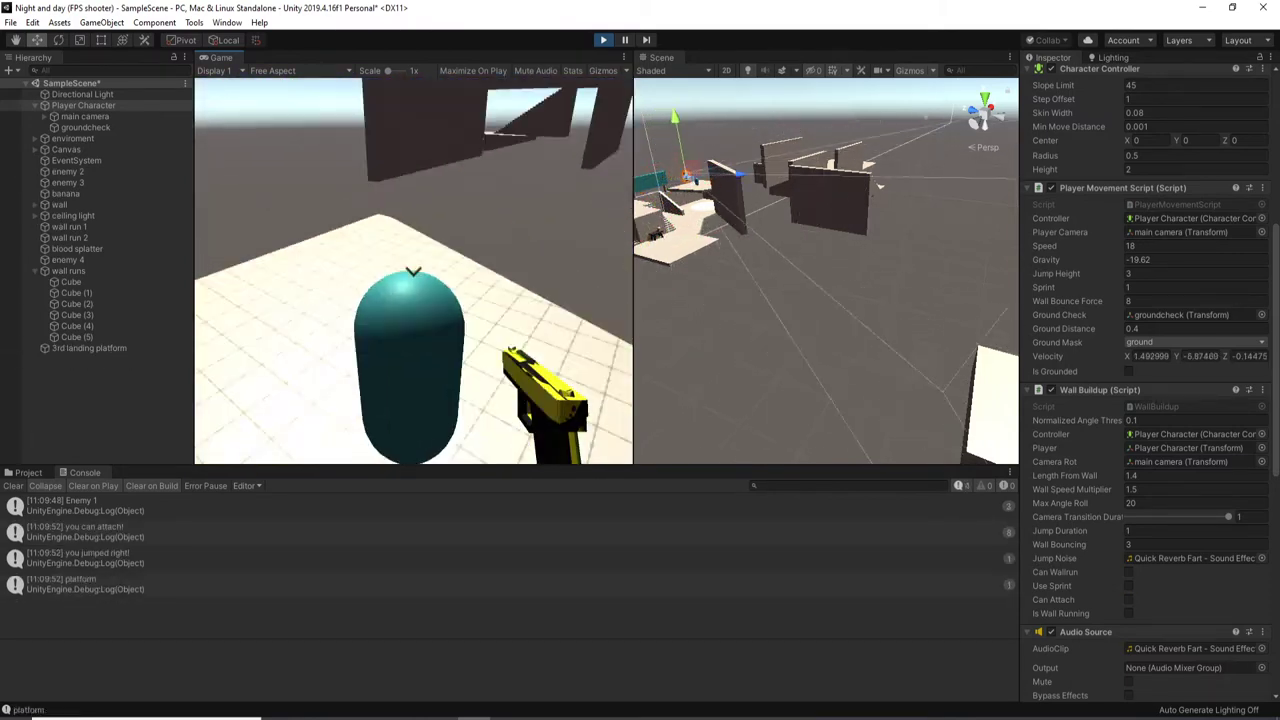
click(413, 270)
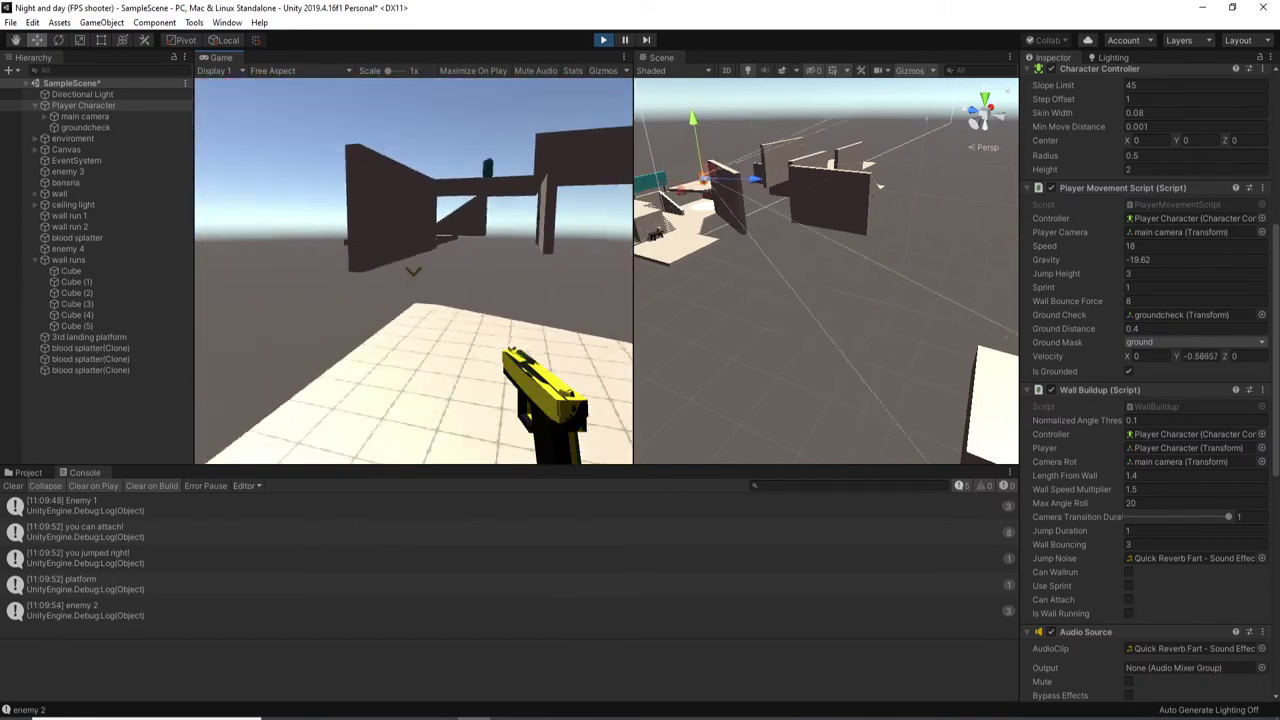
key(w)
key(space)
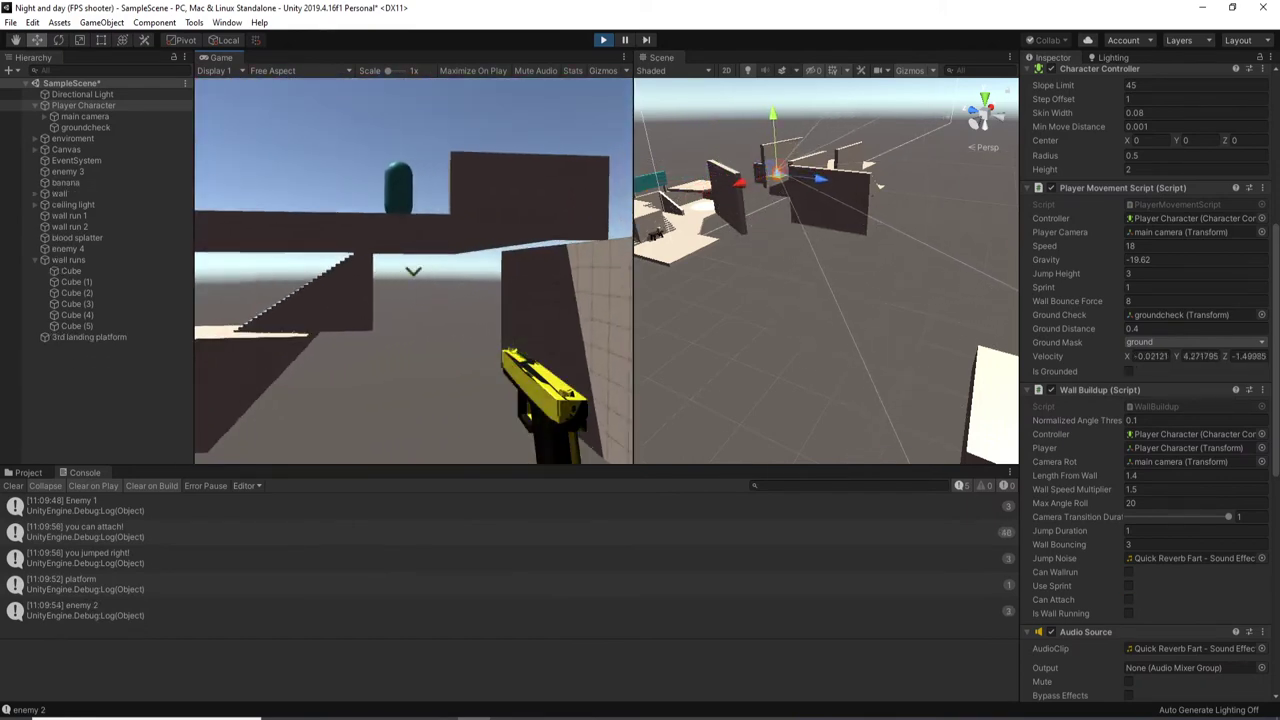
key(space)
key(w)
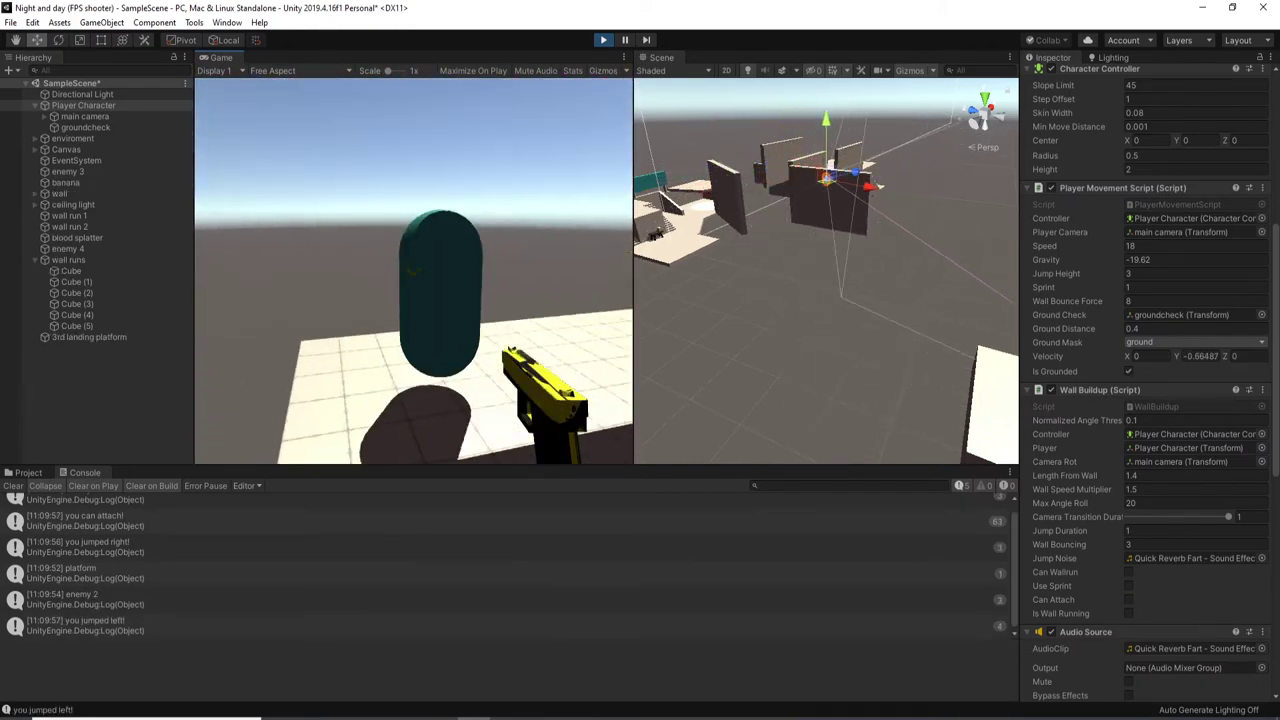
click(413, 270)
Climb the staircase toward the floating walls and shoot enemy 4.
key(w)
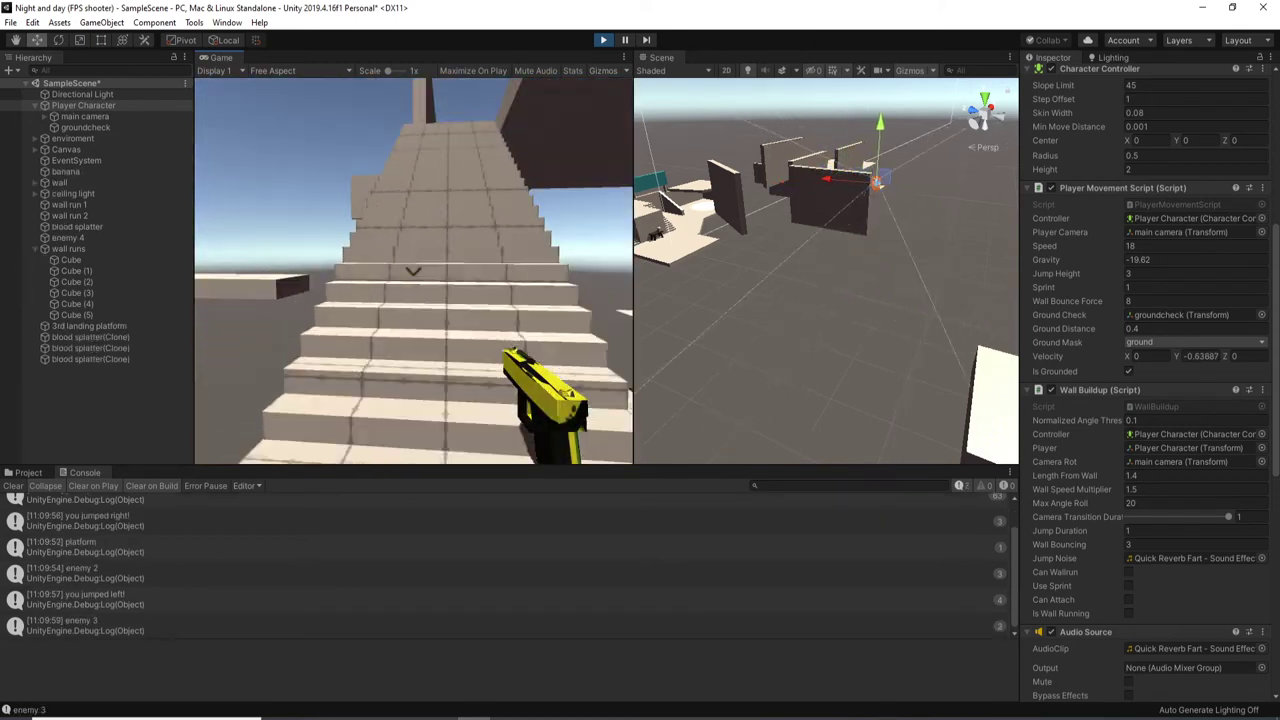
key(w)
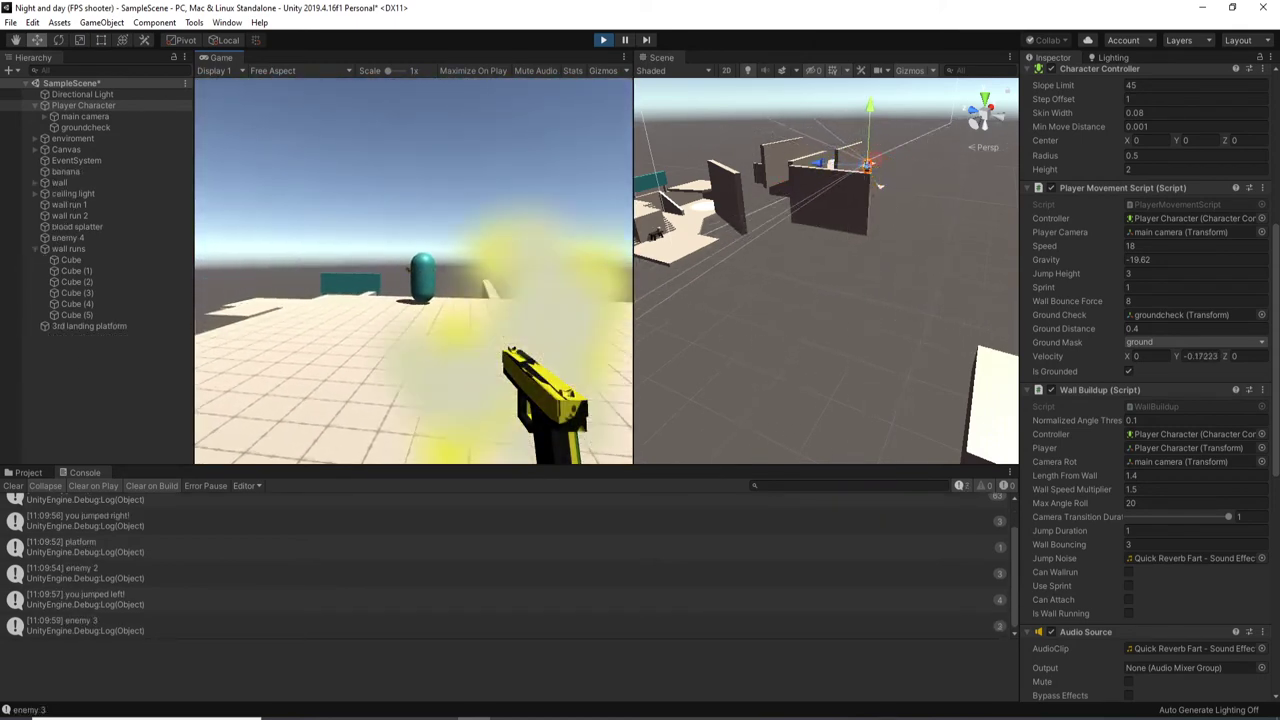
click(413, 270)
Wall-run along the floating walls and jump off onto the white platform.
key(w)
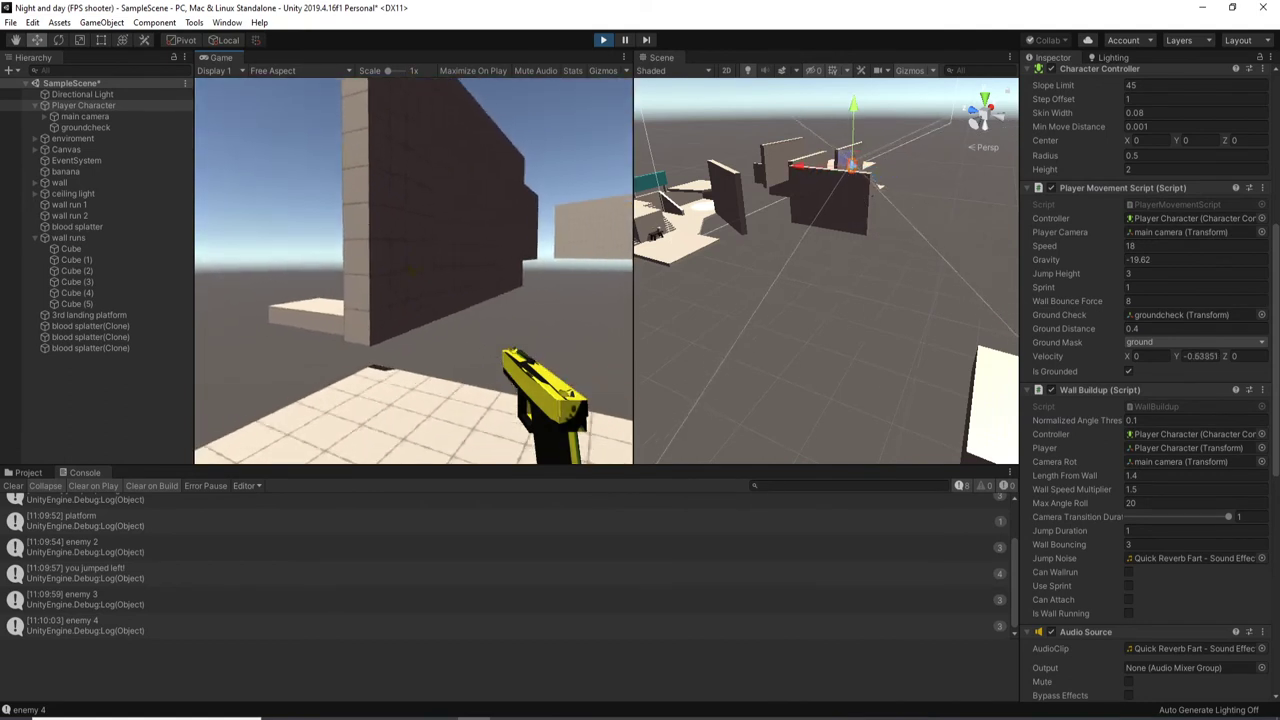
key(space)
key(w)
key(space)
key(w)
key(space)
key(space)
key(space)
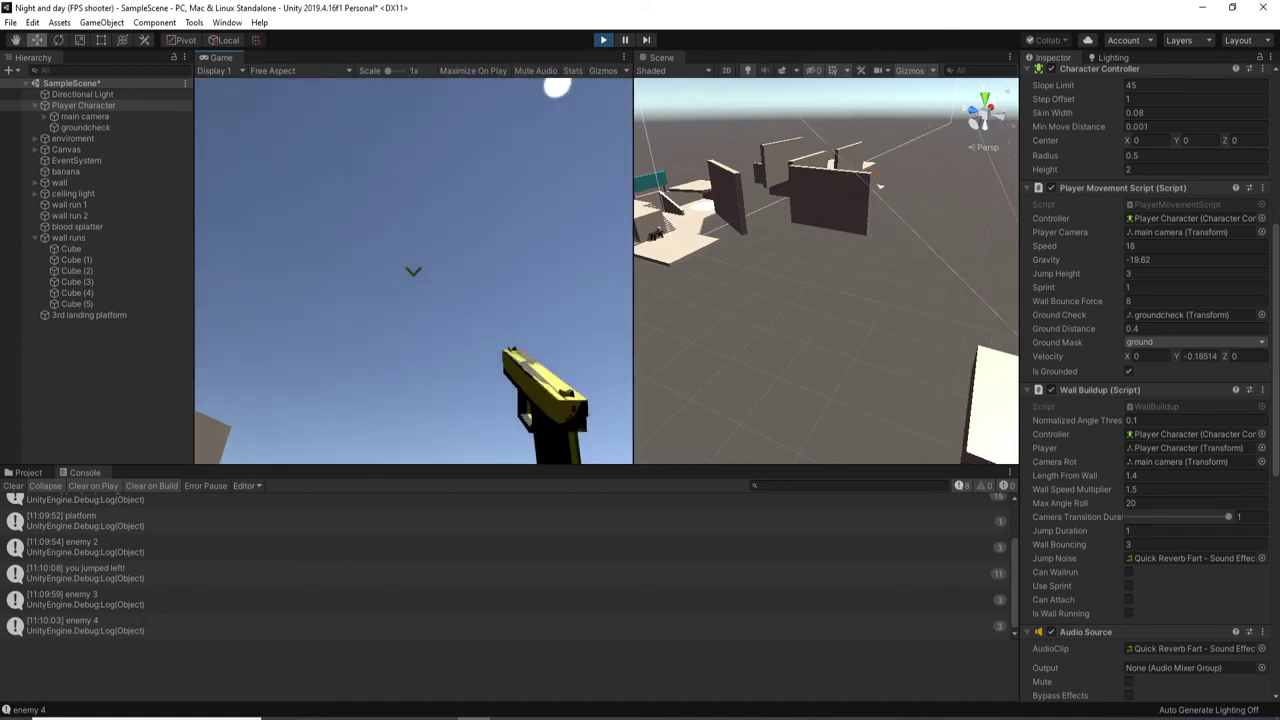
Exit Play mode with the Play button so all enemies are restored.
click(606, 40)
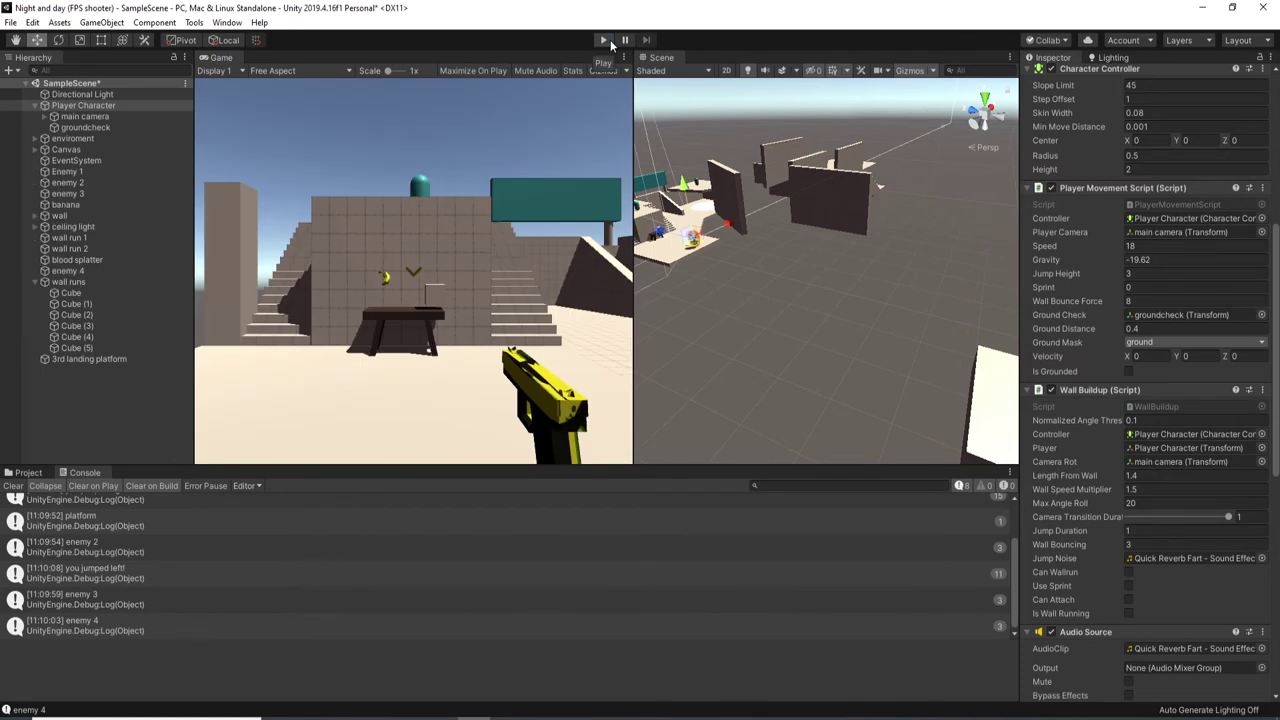